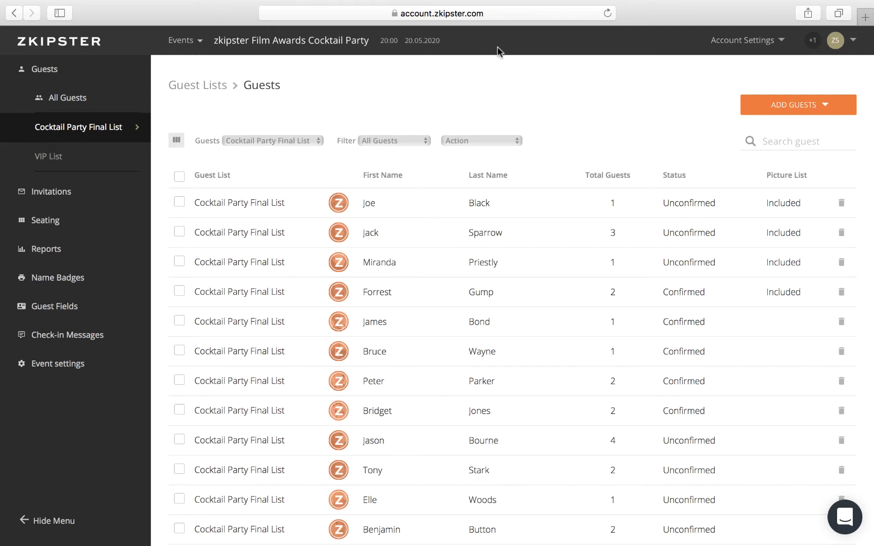
Show the Organization and Dietary requirements columns right below Guest Status, and save.
left_click(176, 142)
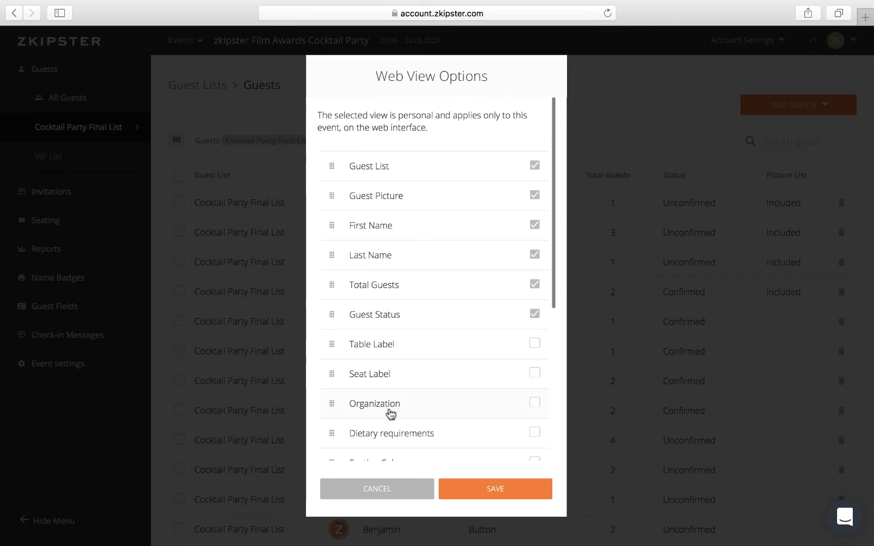
left_click_drag(393, 410, 391, 348)
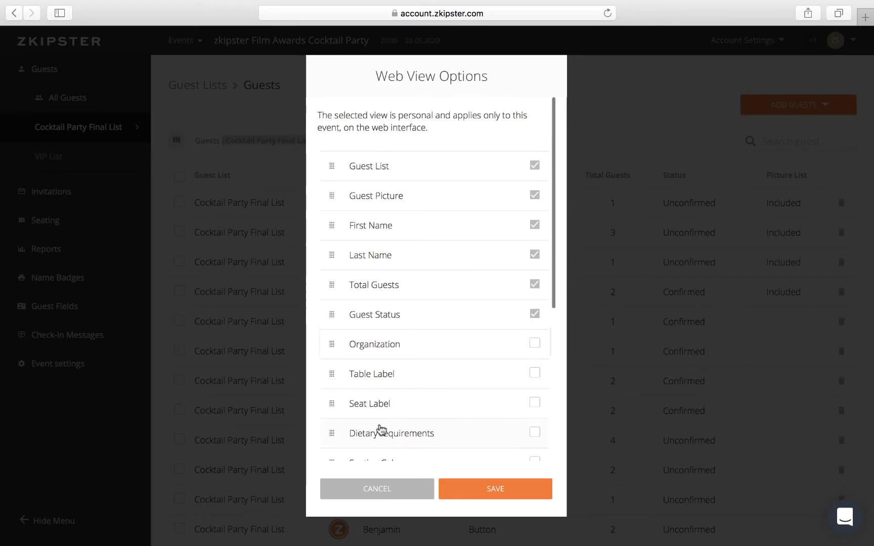
left_click_drag(382, 431, 396, 367)
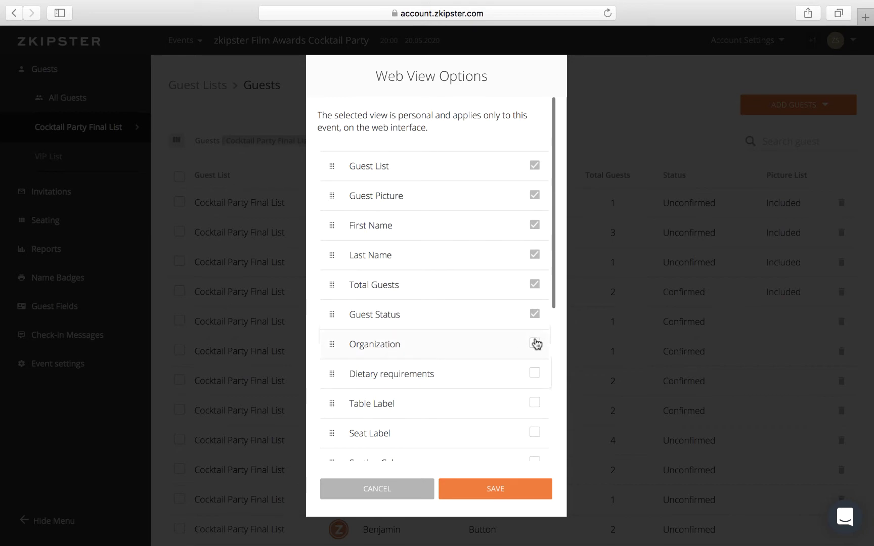
left_click(535, 343)
left_click(535, 375)
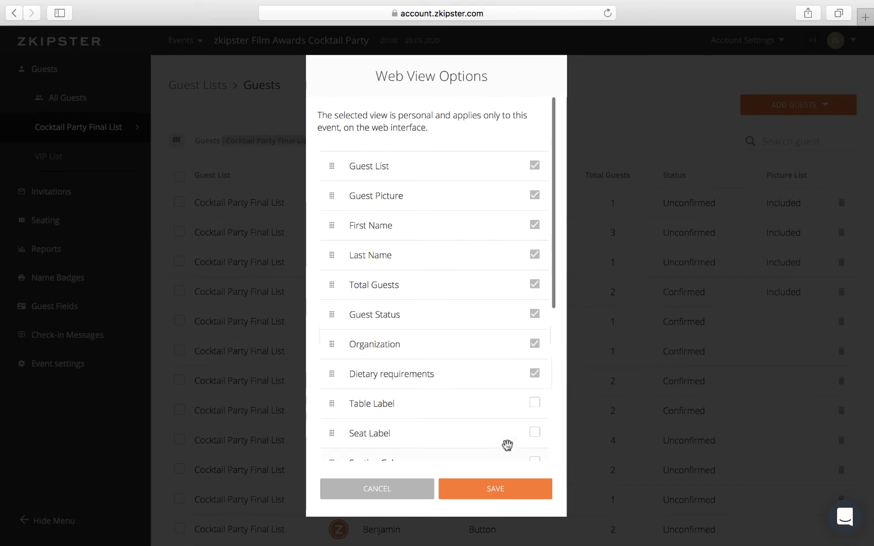
left_click(503, 489)
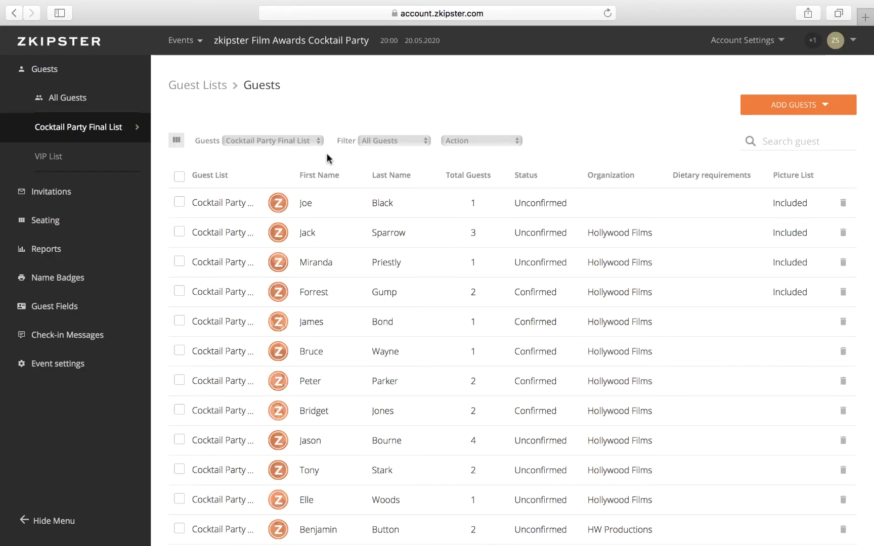
left_click(318, 140)
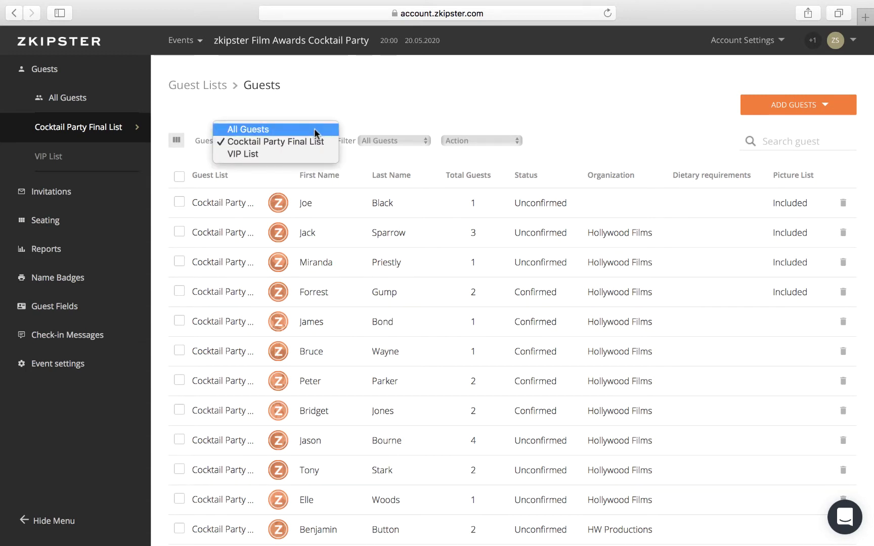
left_click(322, 141)
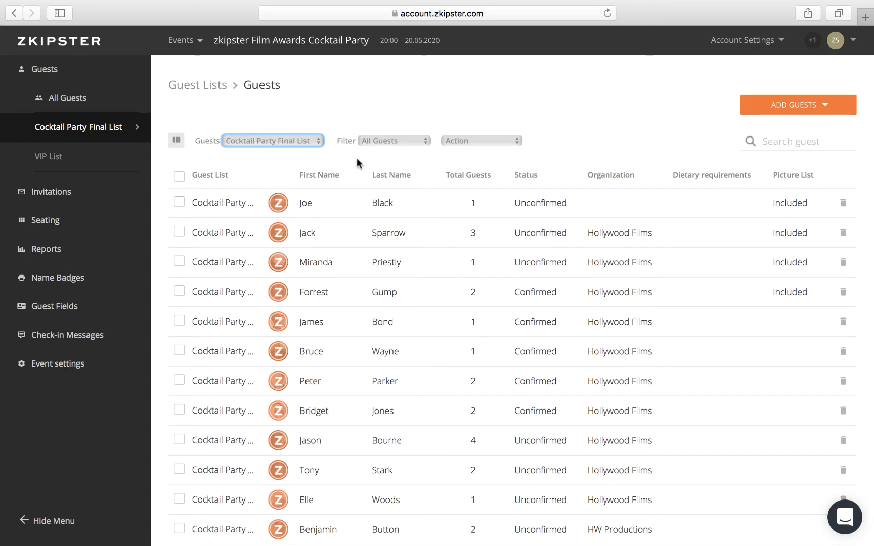
left_click(426, 142)
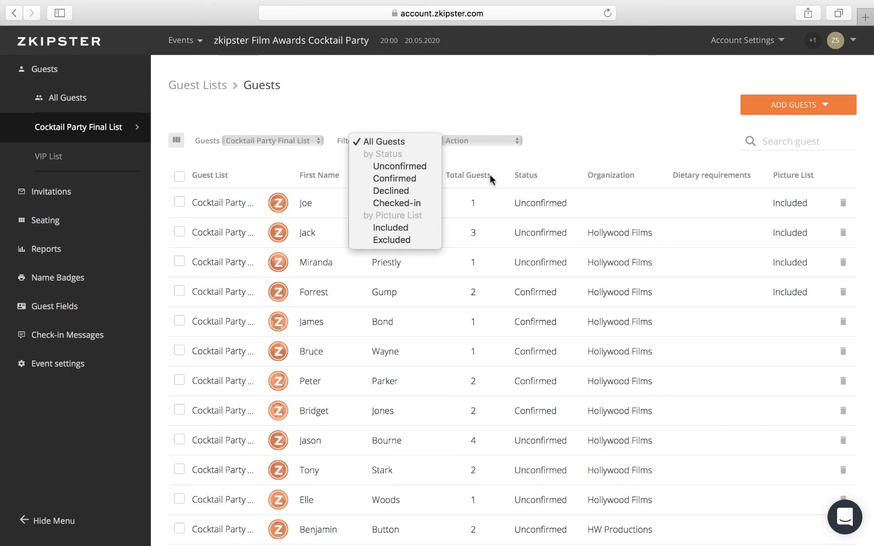
left_click(499, 159)
left_click(516, 140)
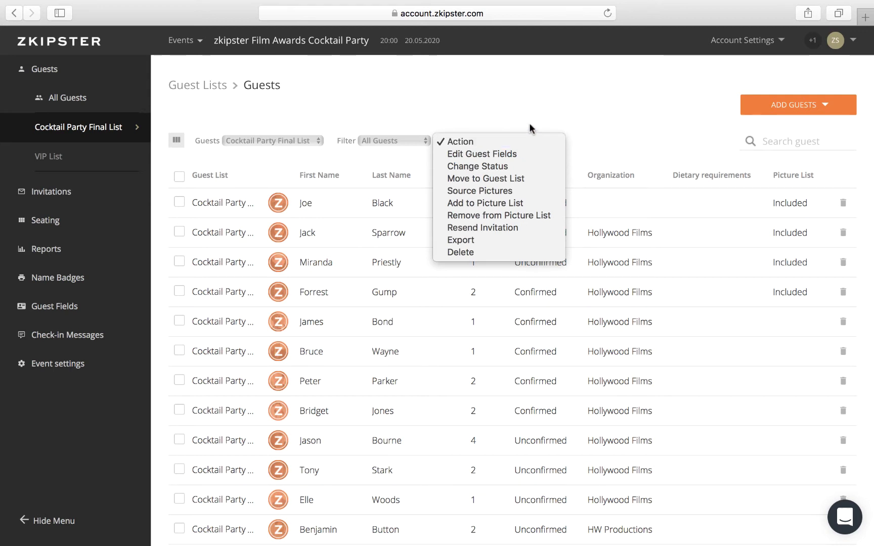
Select Joe Black, Jack Sparrow, Miranda Priestly and Forrest Gump, then open Edit Guest Fields.
left_click(529, 123)
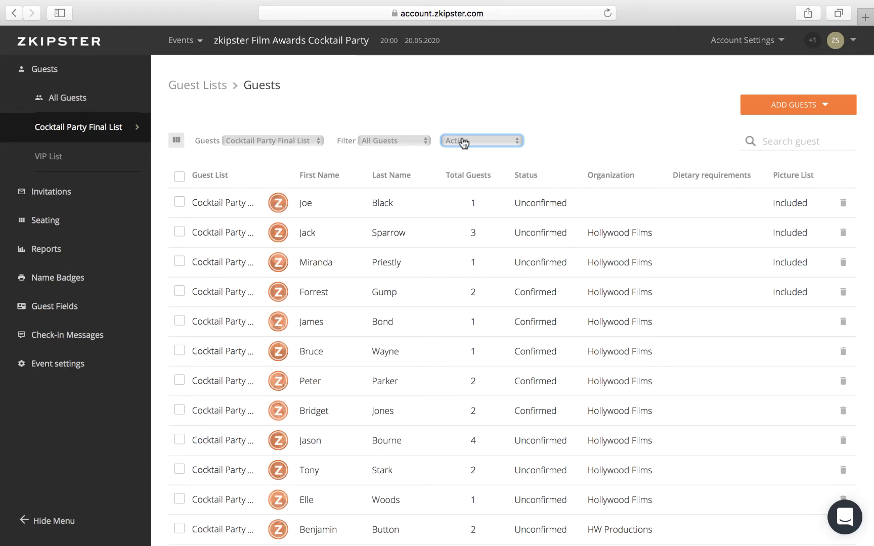
left_click(178, 202)
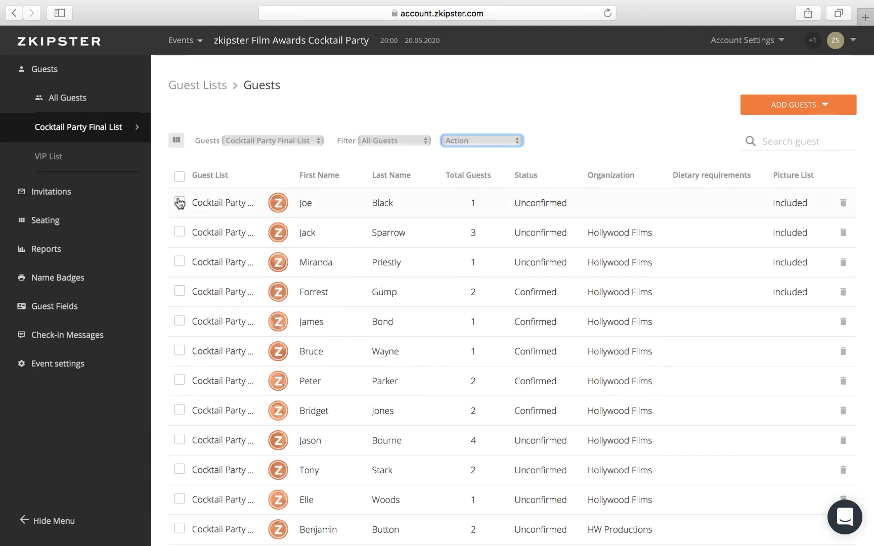
left_click(179, 233)
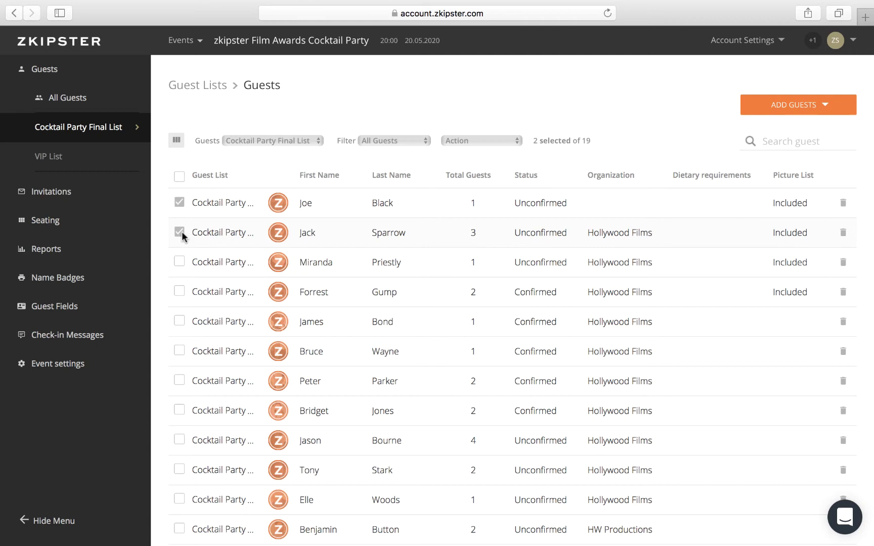
left_click(180, 263)
left_click(179, 292)
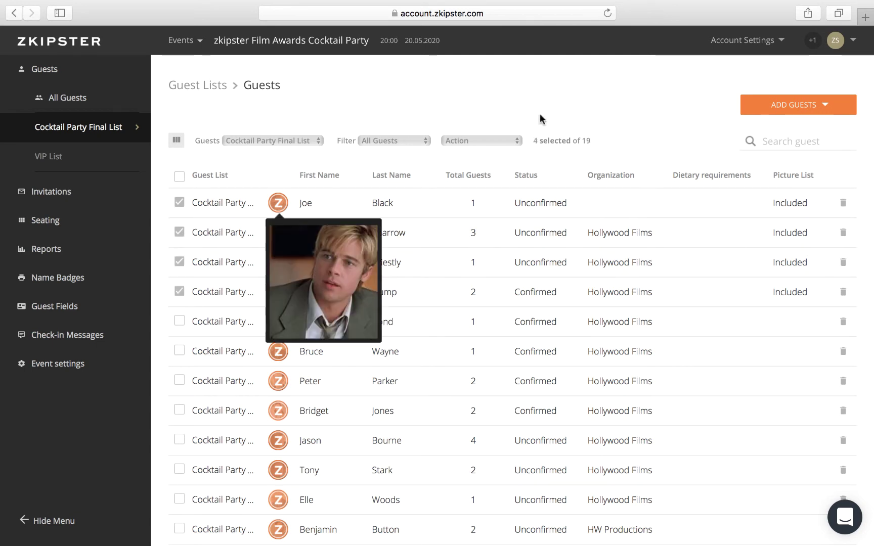
left_click(516, 142)
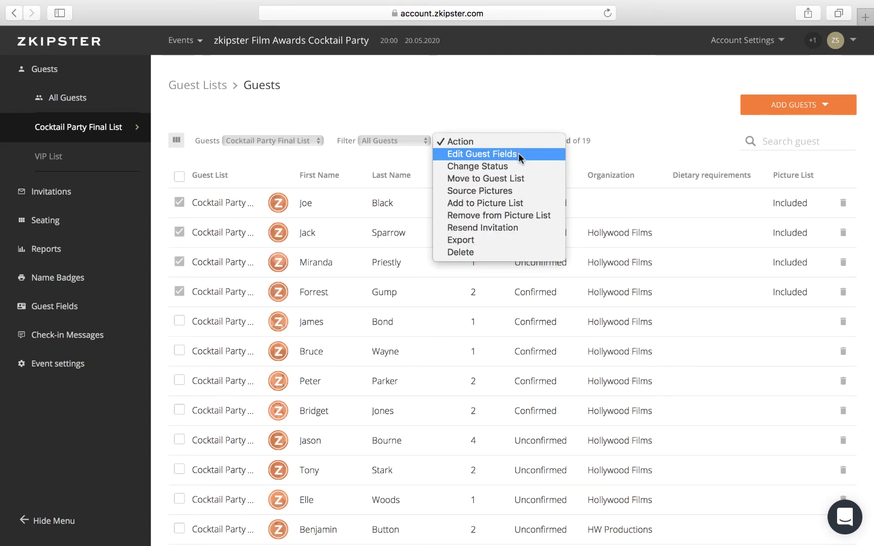
left_click(518, 153)
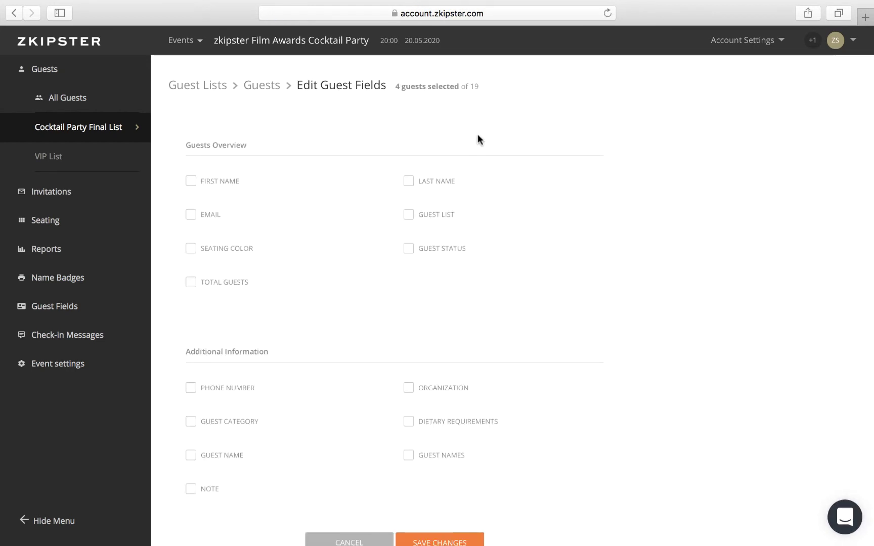
Set Total Guests to Main Guest + 1 for the four selected guests and confirm.
left_click(191, 283)
left_click(317, 307)
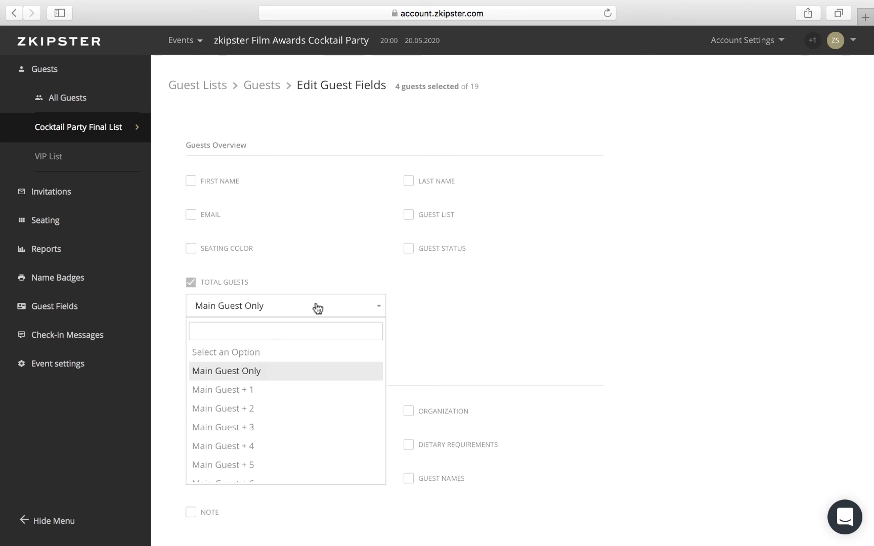
left_click(303, 394)
scroll(300, 391, "down", 3)
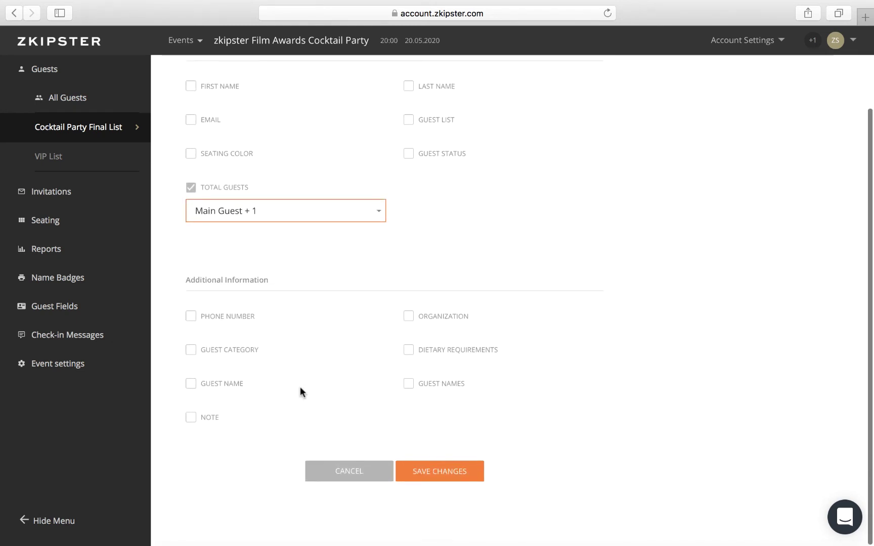
left_click(425, 481)
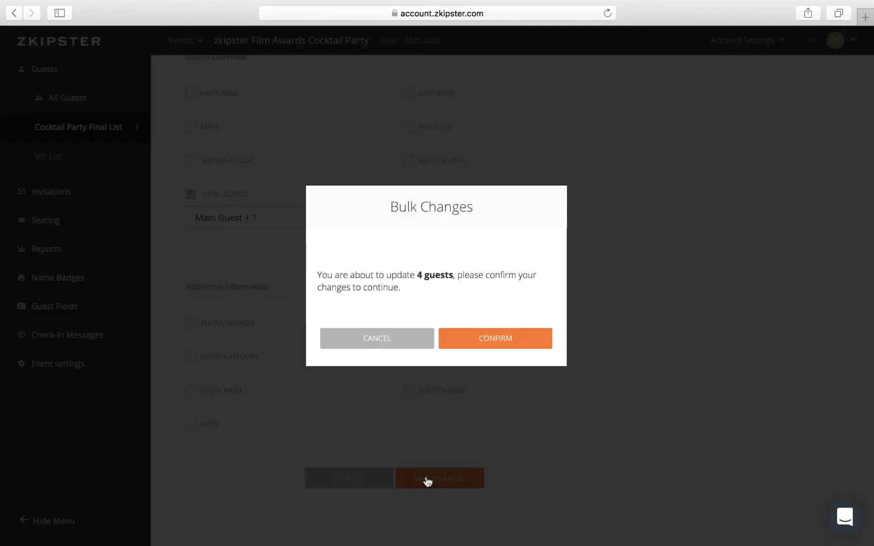
left_click(487, 362)
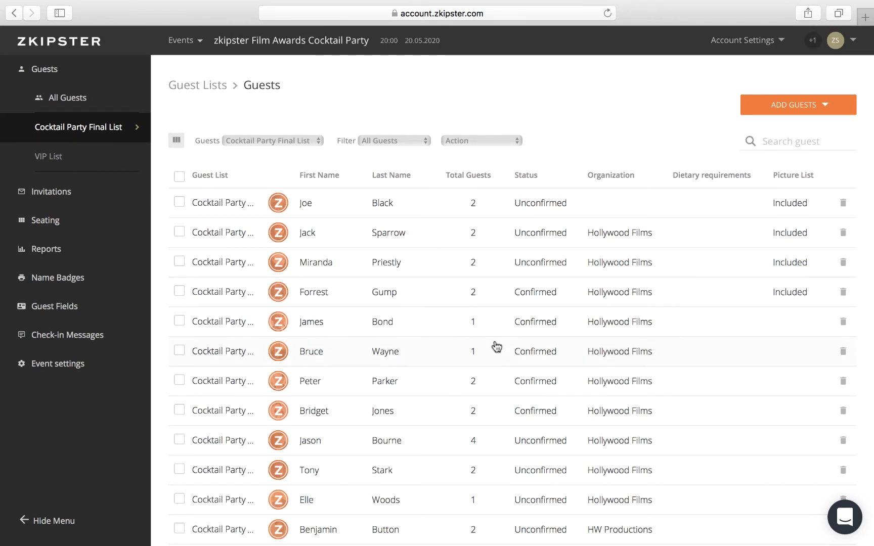
Sort guests by Organization ascending, then descending, then by First Name descending.
left_click(519, 140)
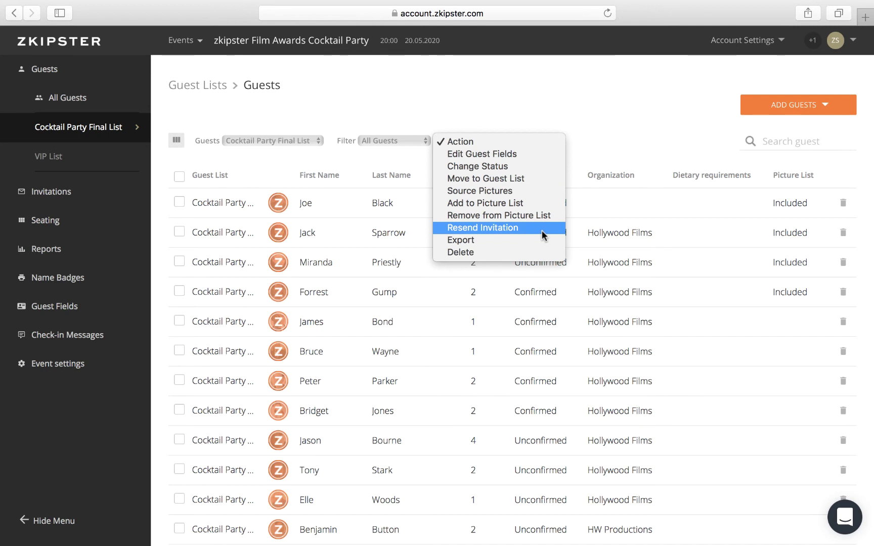
left_click(639, 166)
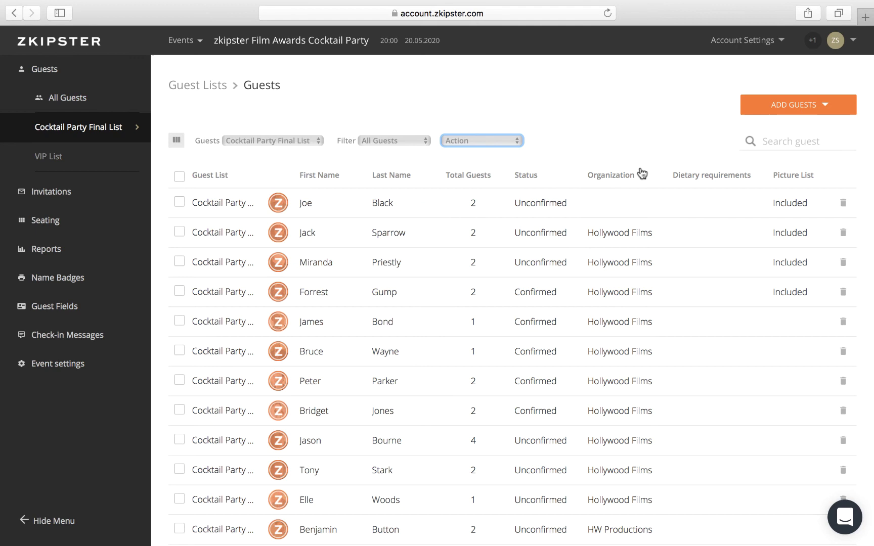
left_click(625, 179)
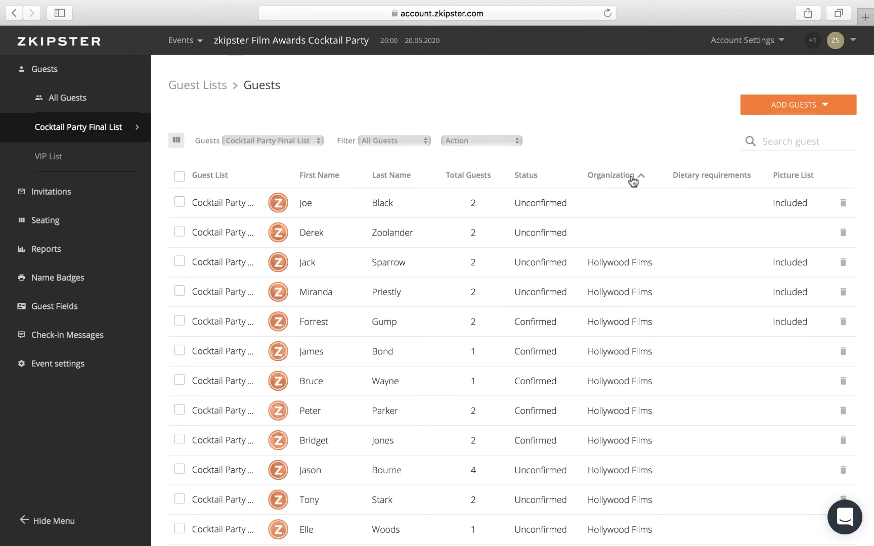
left_click(643, 177)
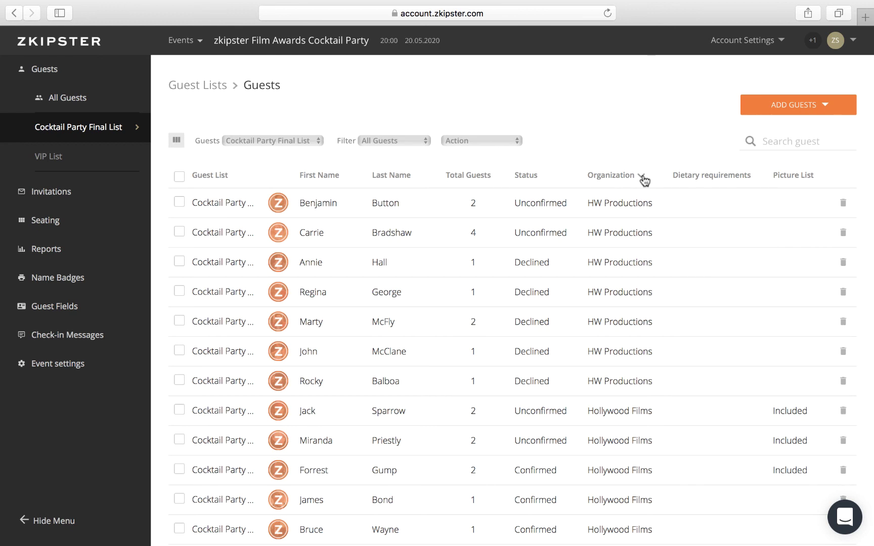
left_click(644, 180)
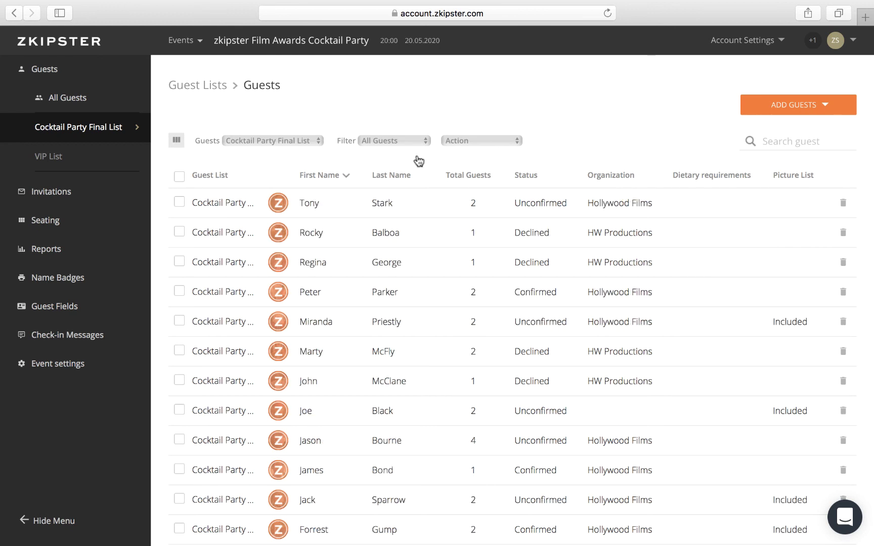
Open the Tony Stark row to view his guest detail page.
left_click(406, 214)
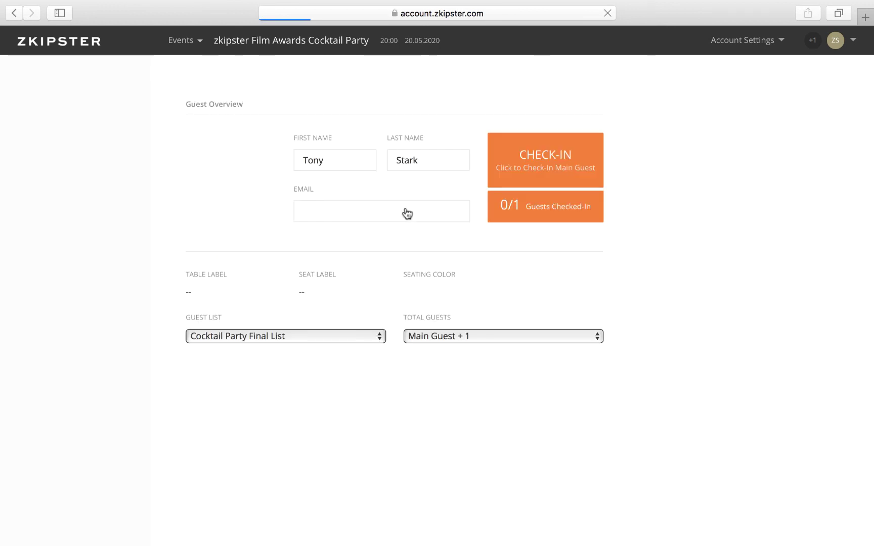
scroll(422, 299, "down", 5)
scroll(422, 298, "down", 3)
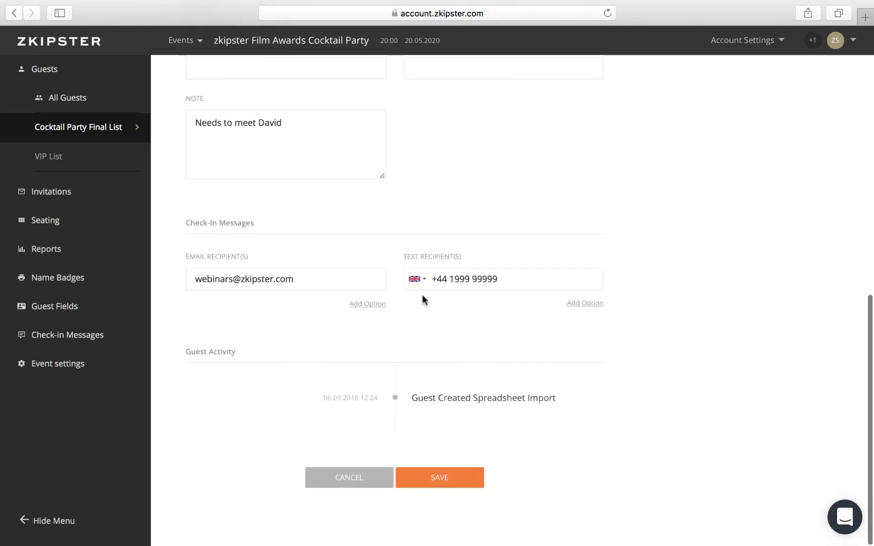
scroll(422, 299, "up", 8)
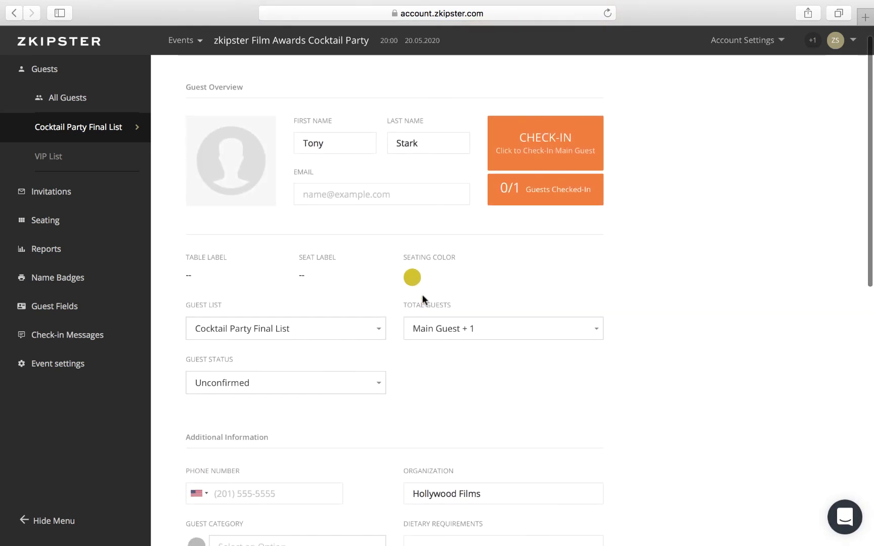